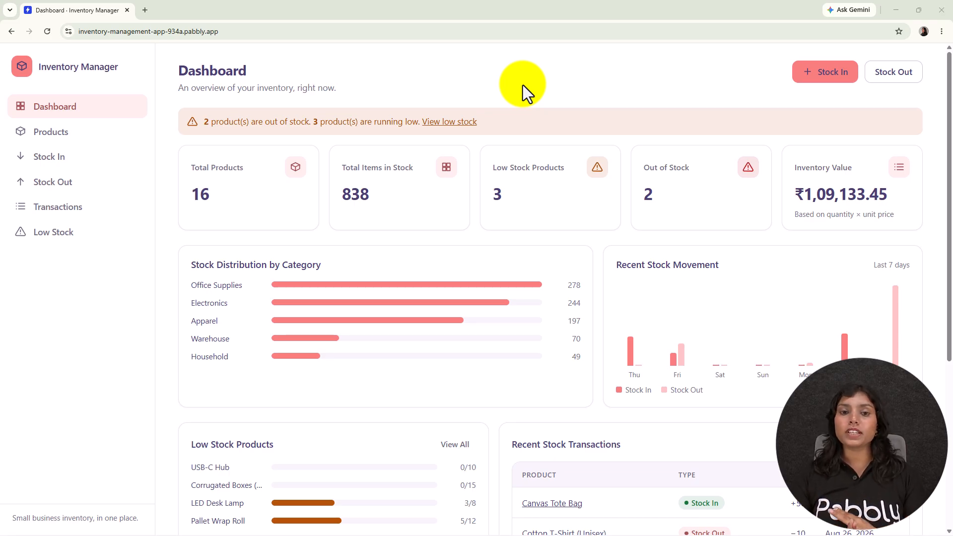
# Step: Look through the finished inventory app's Dashboard, Products, Stock In, Stock Out, Transactions and Low Stock pages
pyautogui.scroll(-2, 271, 243)
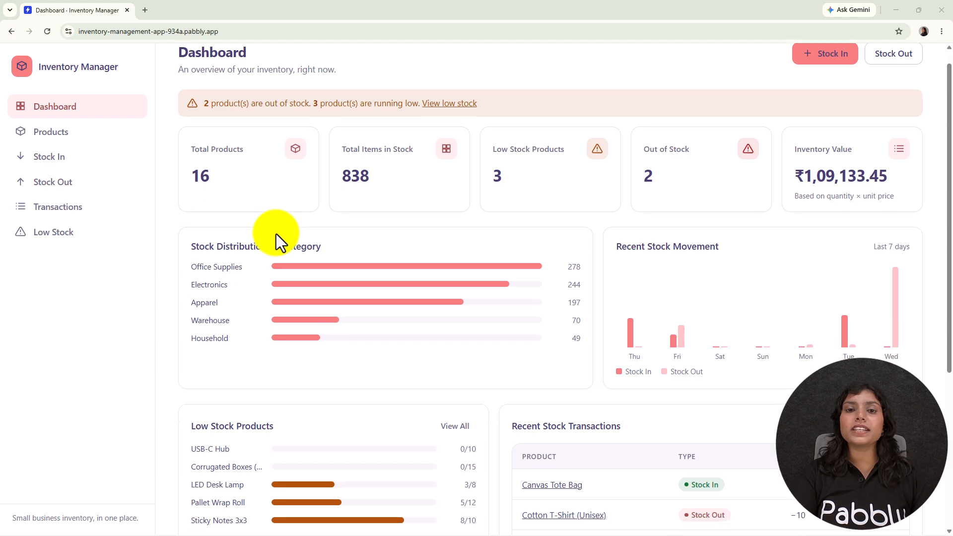
pyautogui.scroll(2, 270, 240)
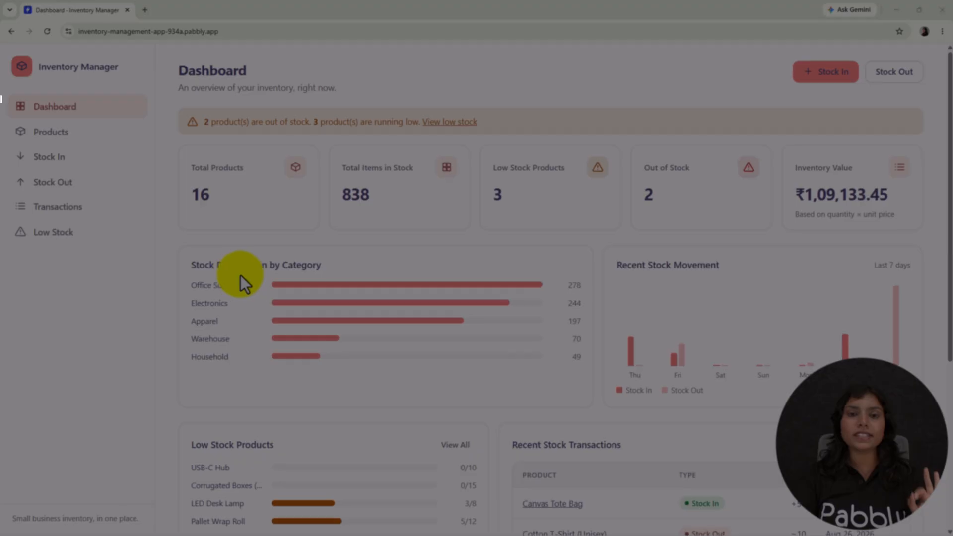
pyautogui.click(85, 171)
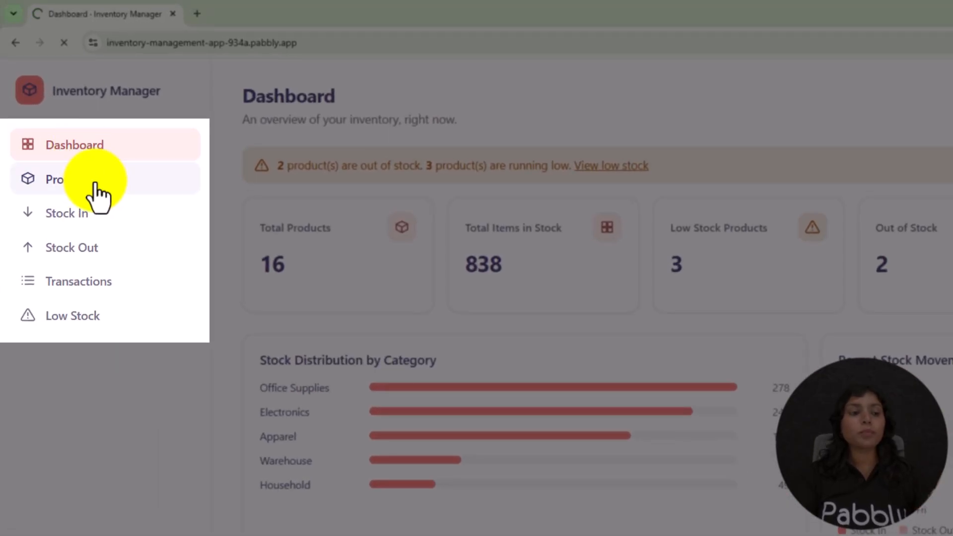
pyautogui.click(102, 214)
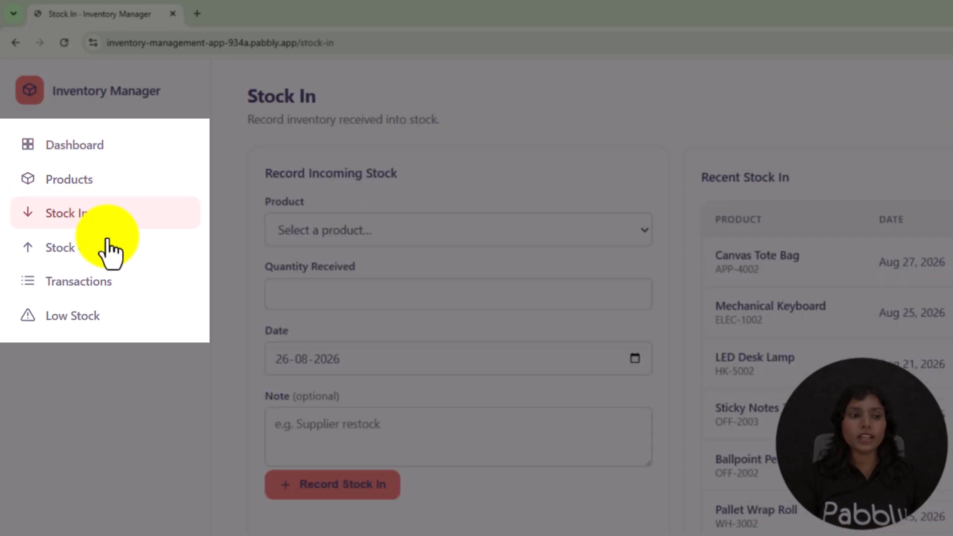
pyautogui.click(111, 251)
pyautogui.click(116, 290)
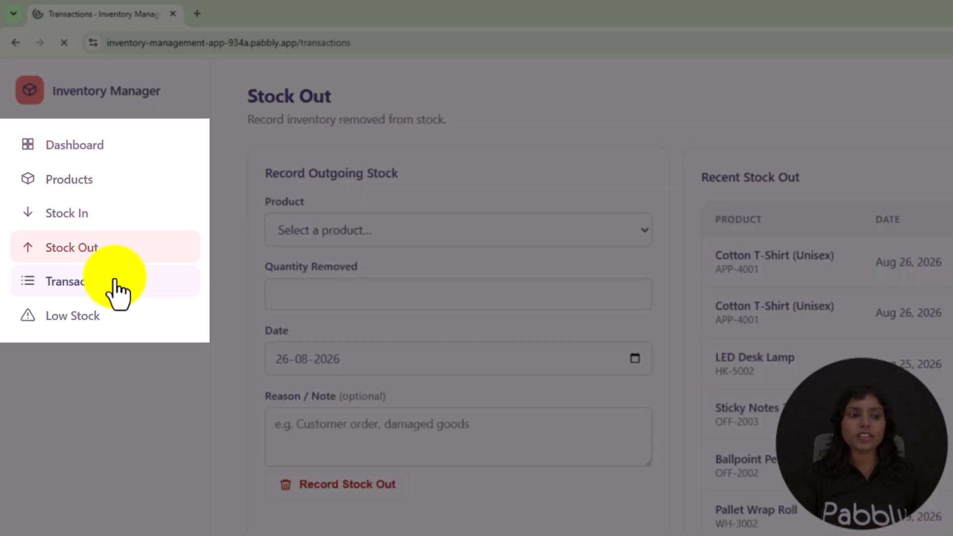
pyautogui.click(116, 323)
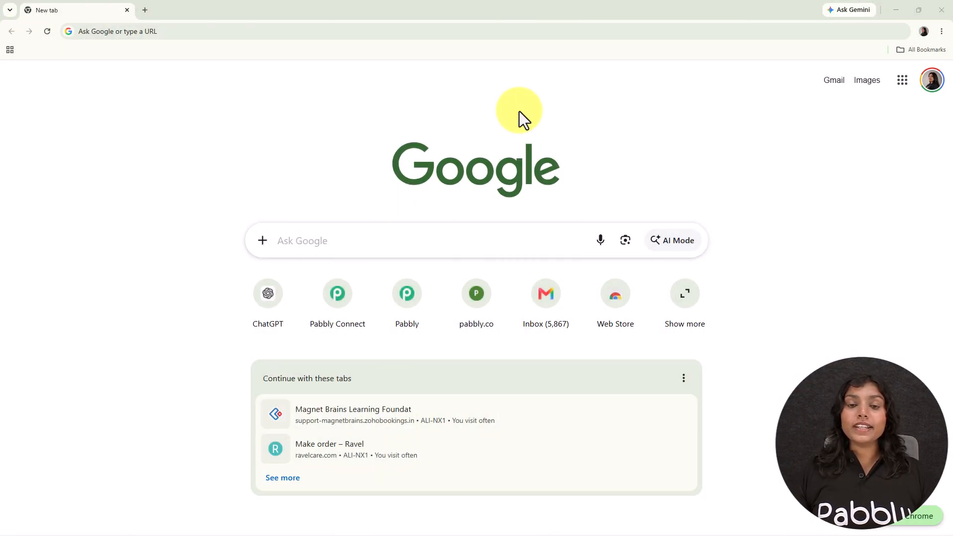
# Step: Open pabbly.com in a new browser tab and dismiss the discount offer
pyautogui.click(146, 10)
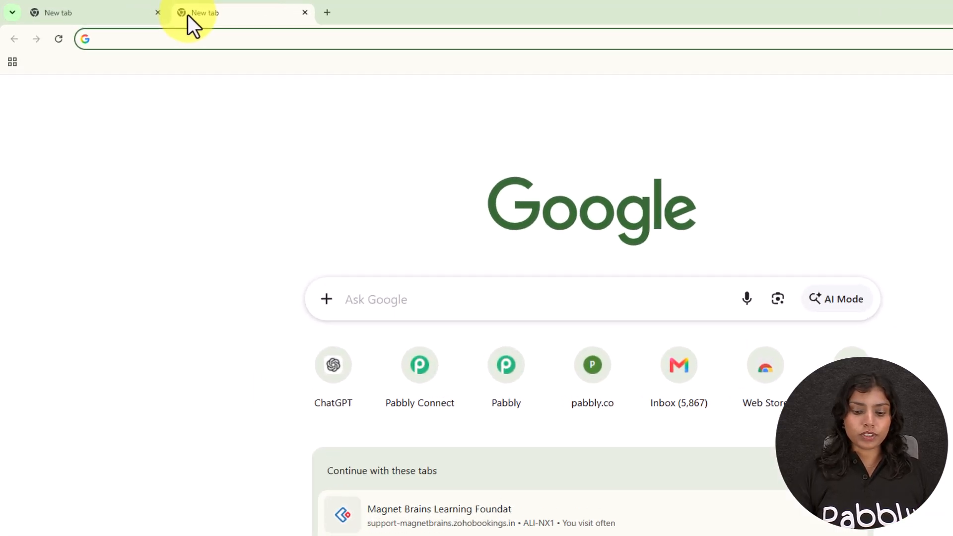
pyautogui.write('pa')
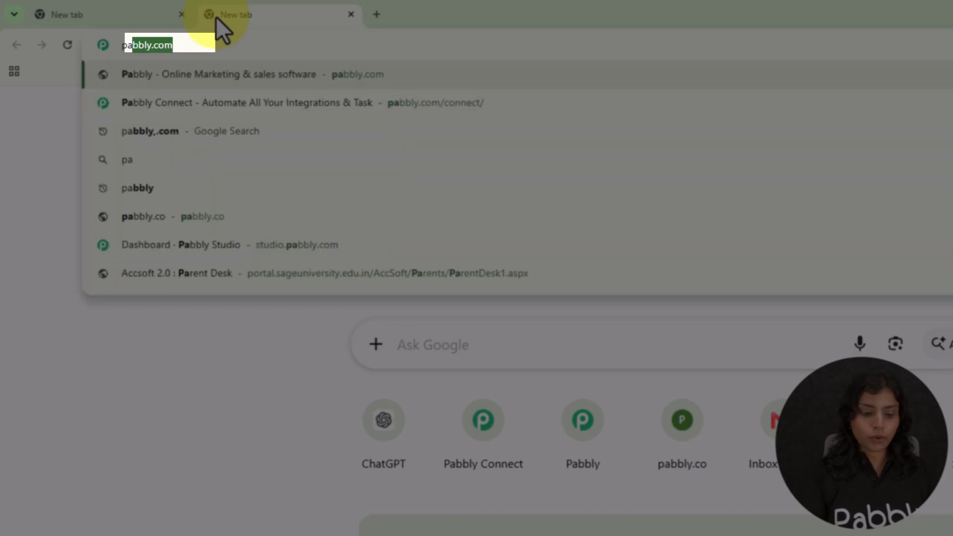
pyautogui.write('bbly.com')
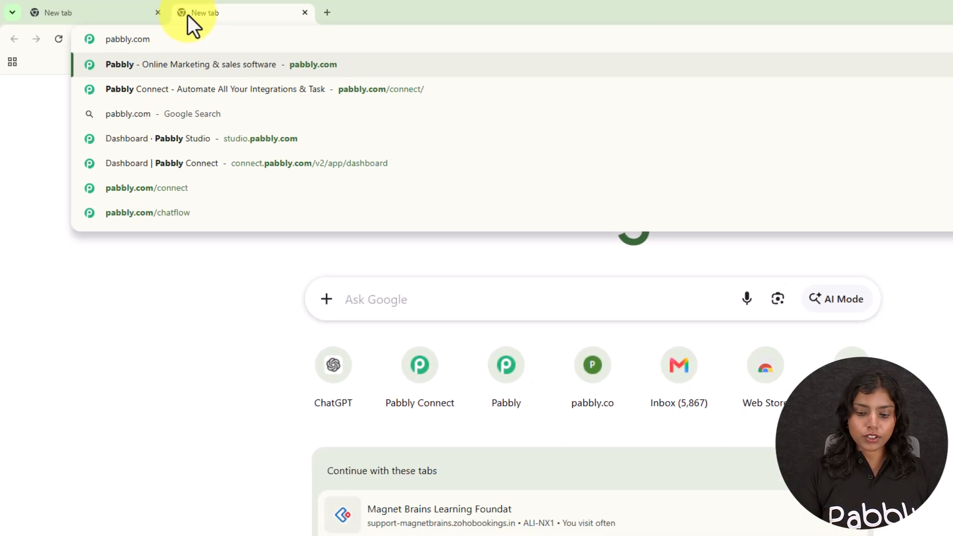
pyautogui.press('Return')
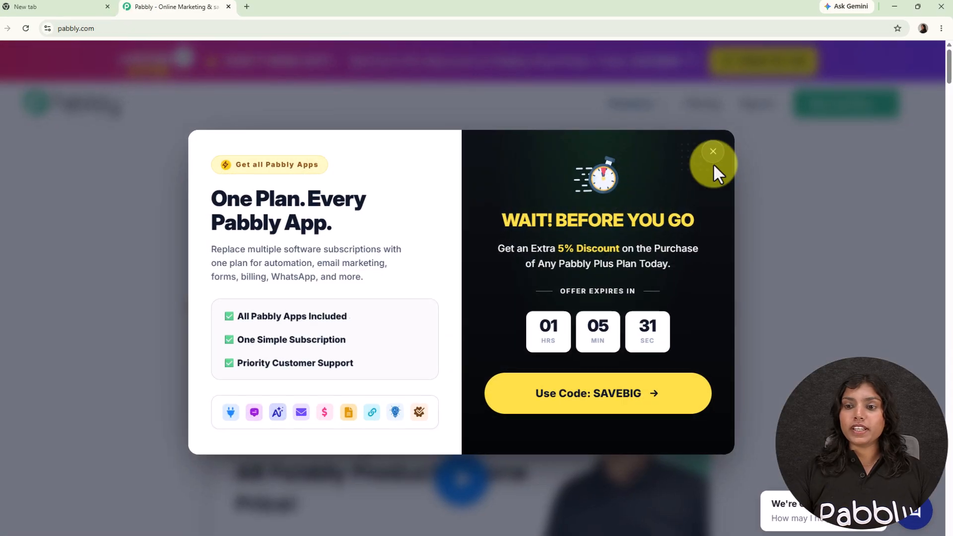
pyautogui.click(717, 153)
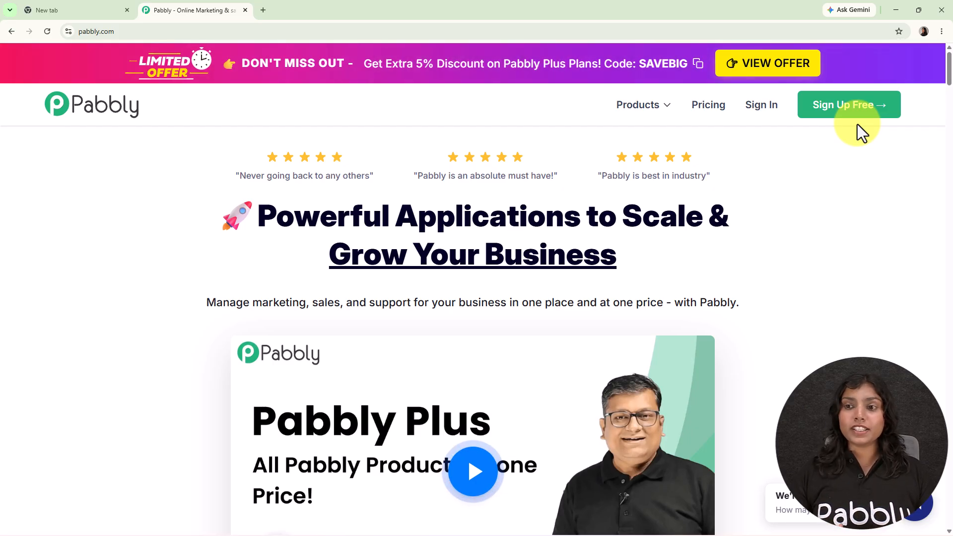
# Step: Sign in to Pabbly and access Pabbly Studio (Beta) from the list of all apps
pyautogui.click(759, 115)
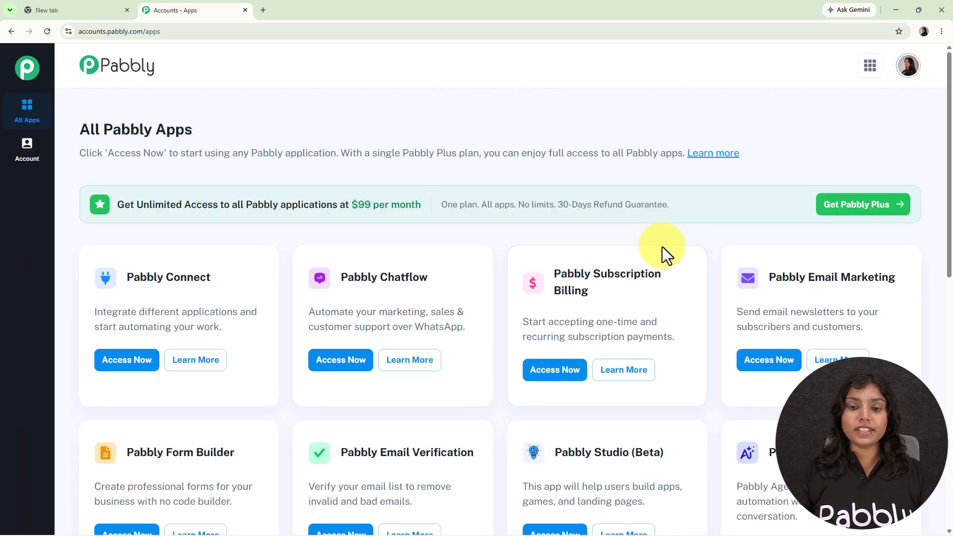
pyautogui.scroll(-4, 662, 247)
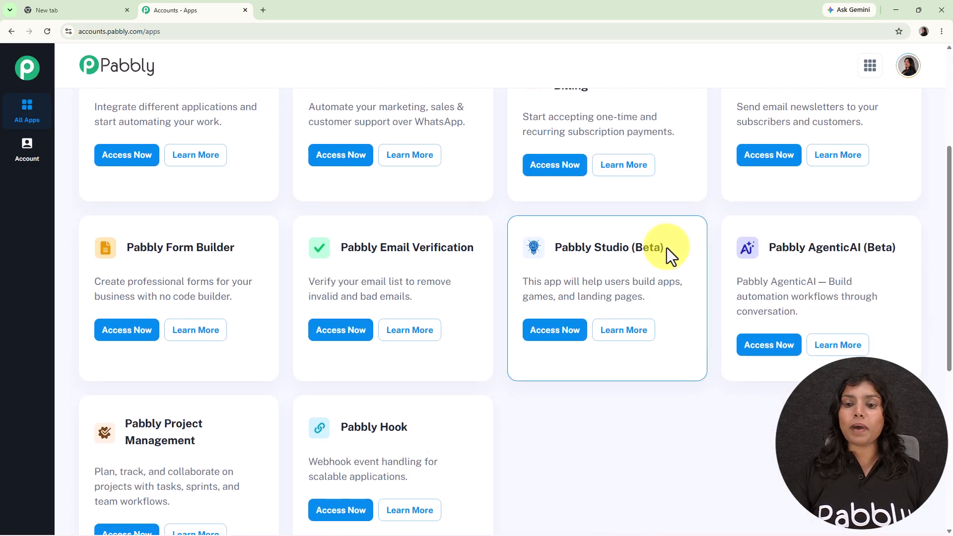
pyautogui.scroll(-2, 666, 245)
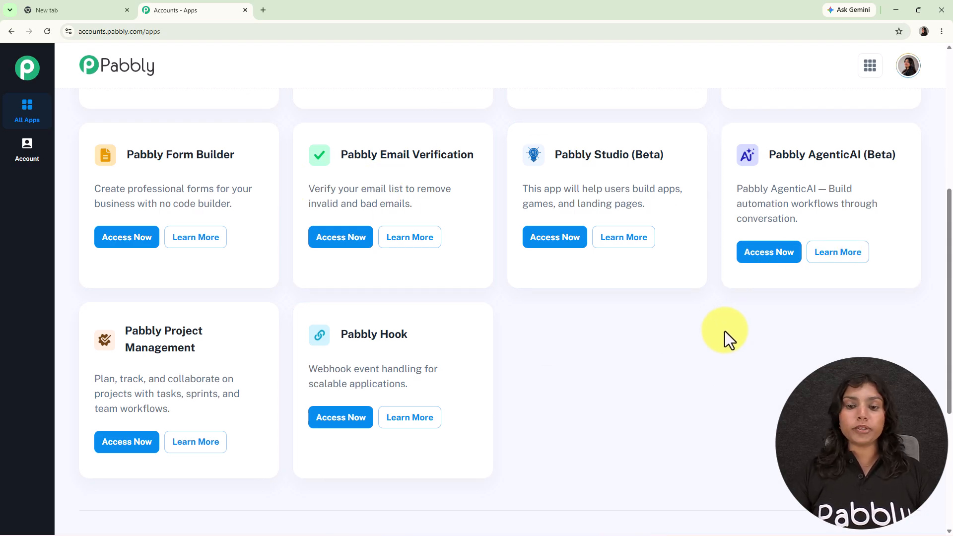
pyautogui.click(558, 238)
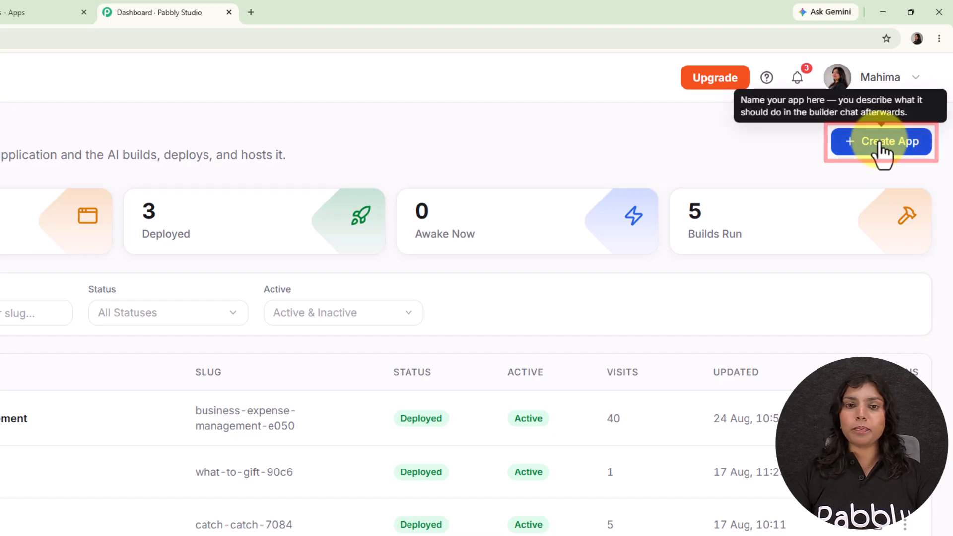
# Step: Create a new app named "Inventory Management App"
pyautogui.click(879, 144)
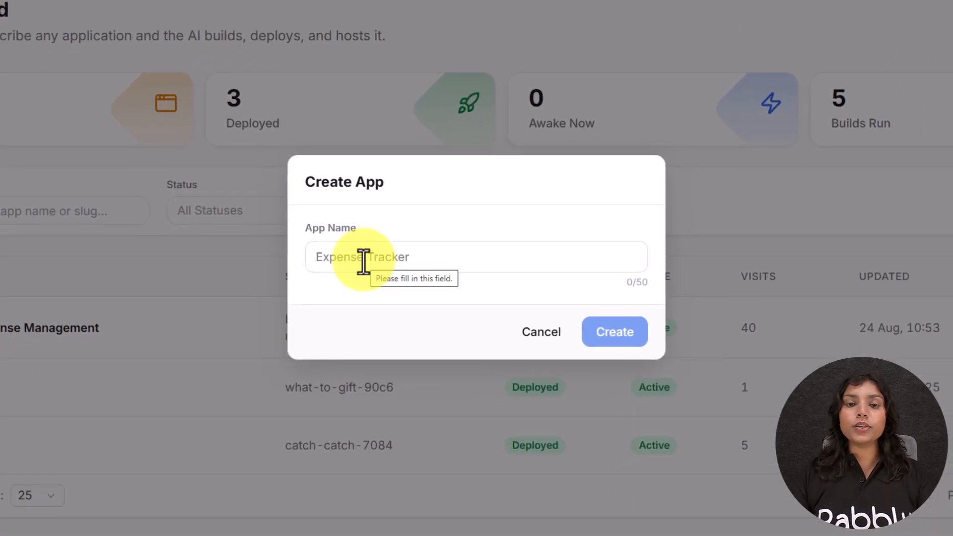
pyautogui.click(364, 262)
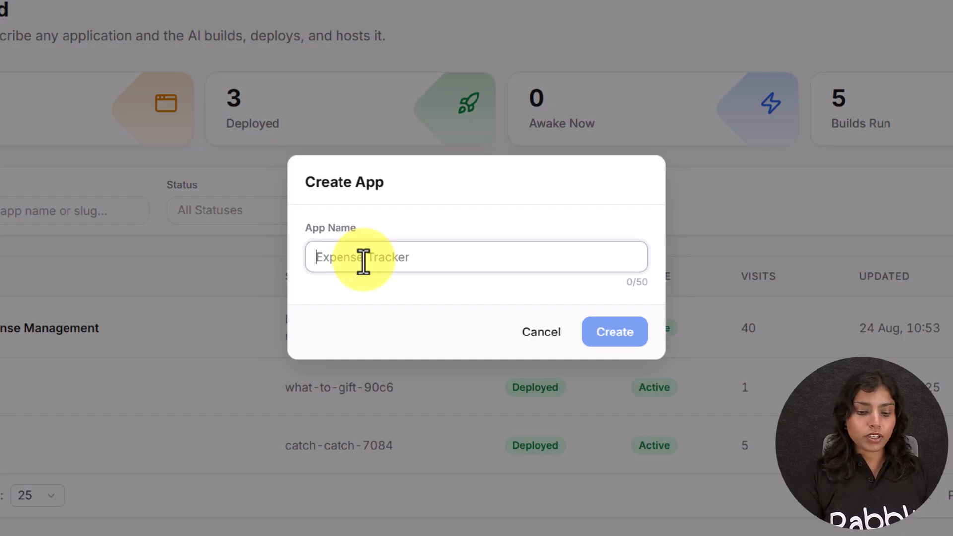
pyautogui.write('Inventory Management App')
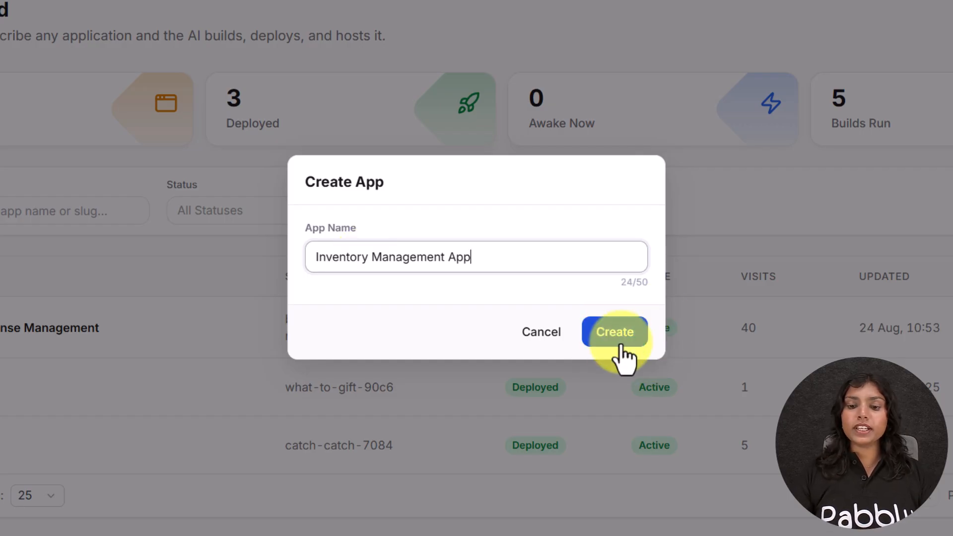
pyautogui.click(619, 342)
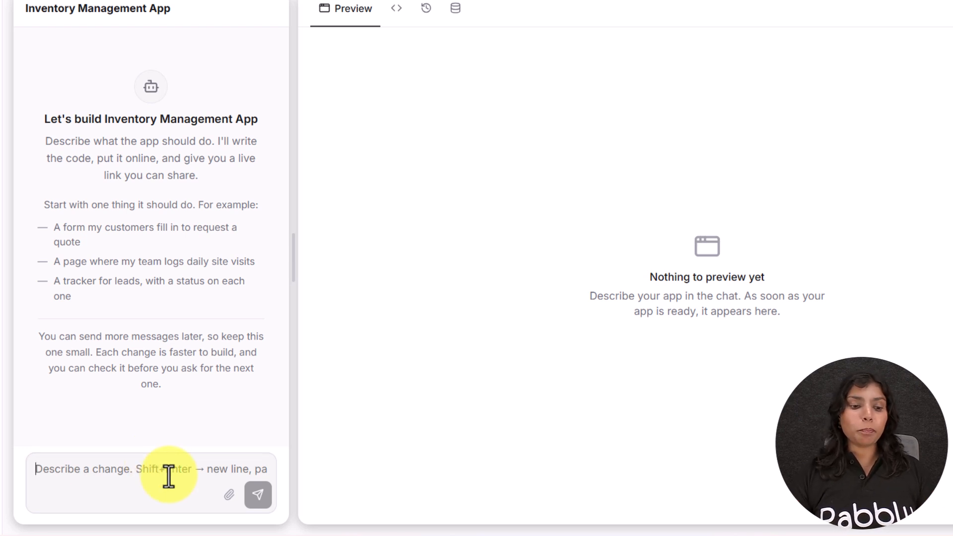
# Step: Submit the copied inventory app prompt to the builder chat and choose the purple-and-coral theme for the build
pyautogui.hotkey('ctrl', 'v')
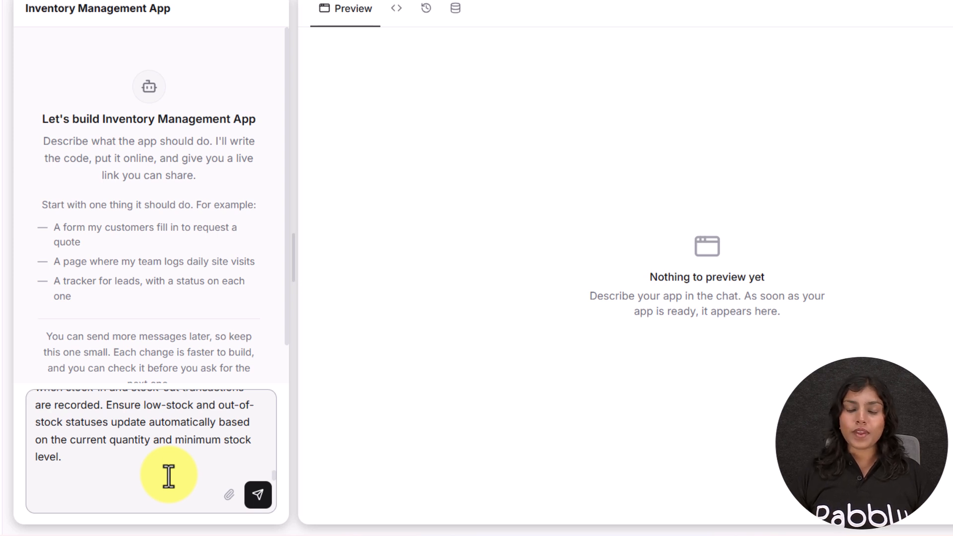
pyautogui.click(257, 496)
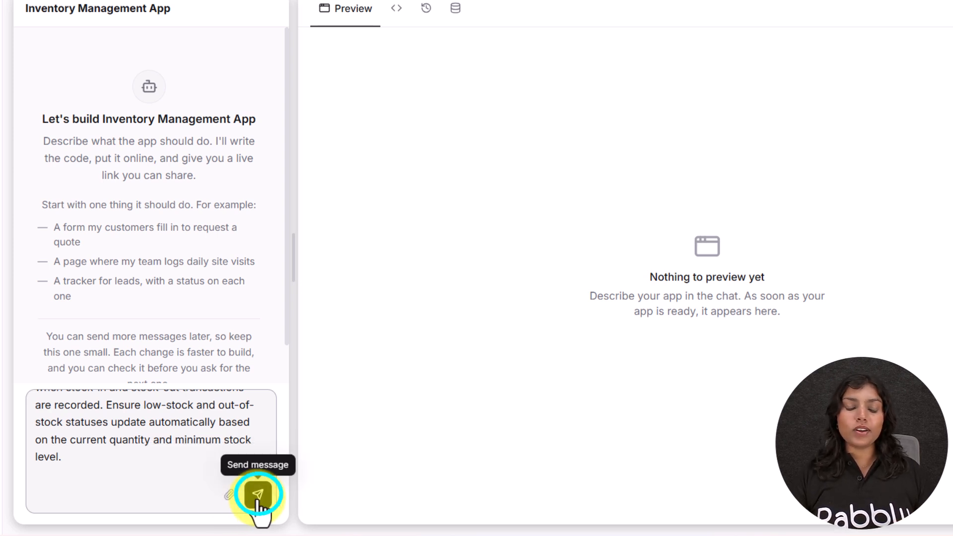
pyautogui.click(257, 495)
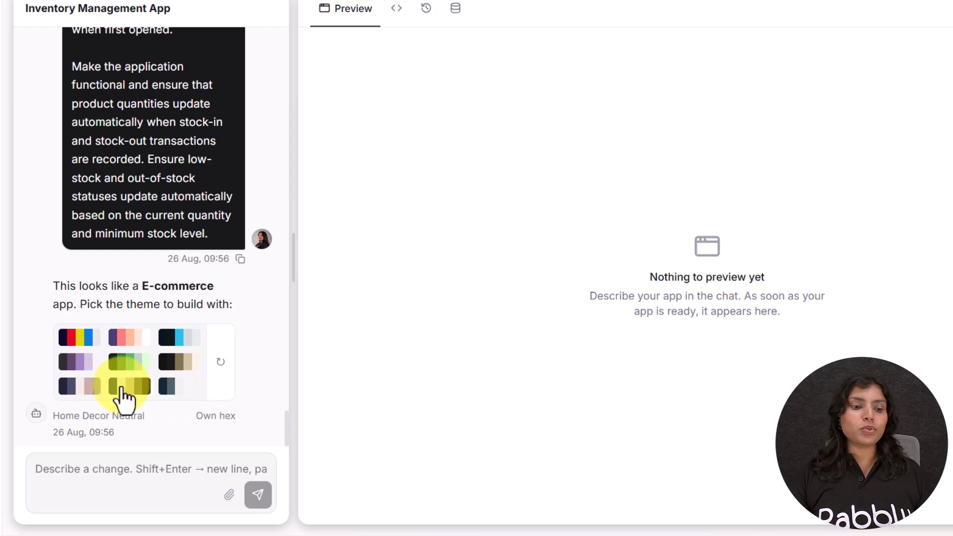
pyautogui.click(128, 353)
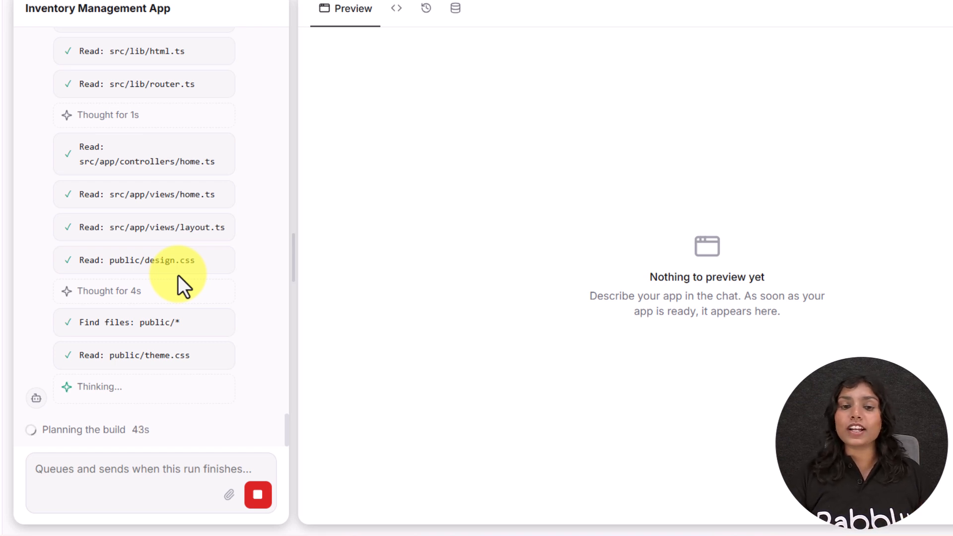
# Step: Review the submitted prompt's navigation, design, transaction and filtering requirements while the app is being built
pyautogui.scroll(15, 184, 268)
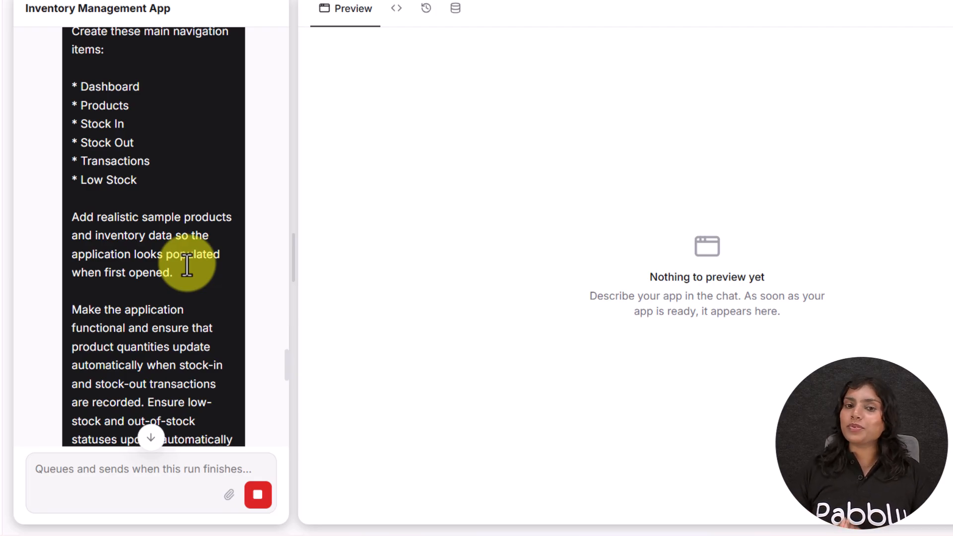
pyautogui.scroll(5, 189, 266)
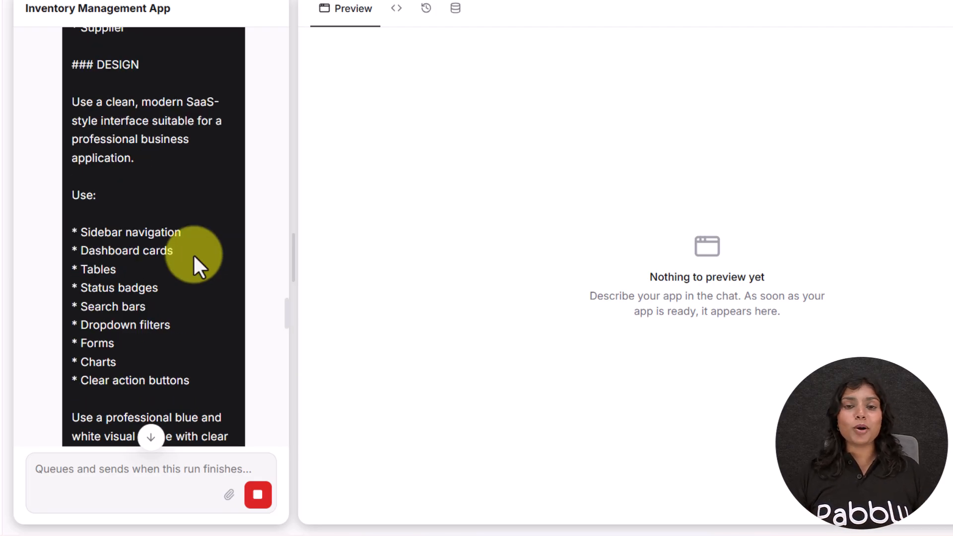
pyautogui.scroll(10, 193, 250)
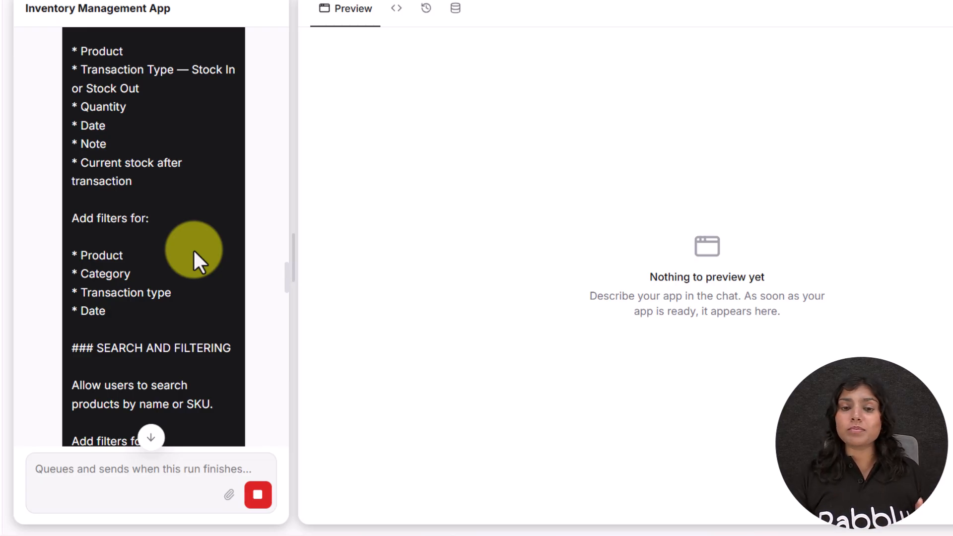
pyautogui.scroll(-20, 193, 233)
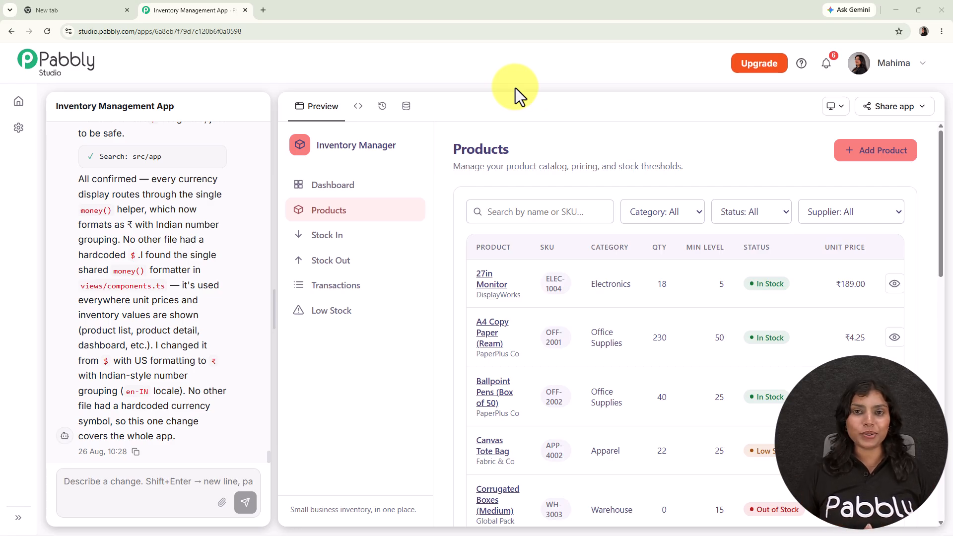
# Step: Examine the generated app's Dashboard in the preview, including its summary cards, stock charts, low stock products and recent transactions
pyautogui.click(356, 194)
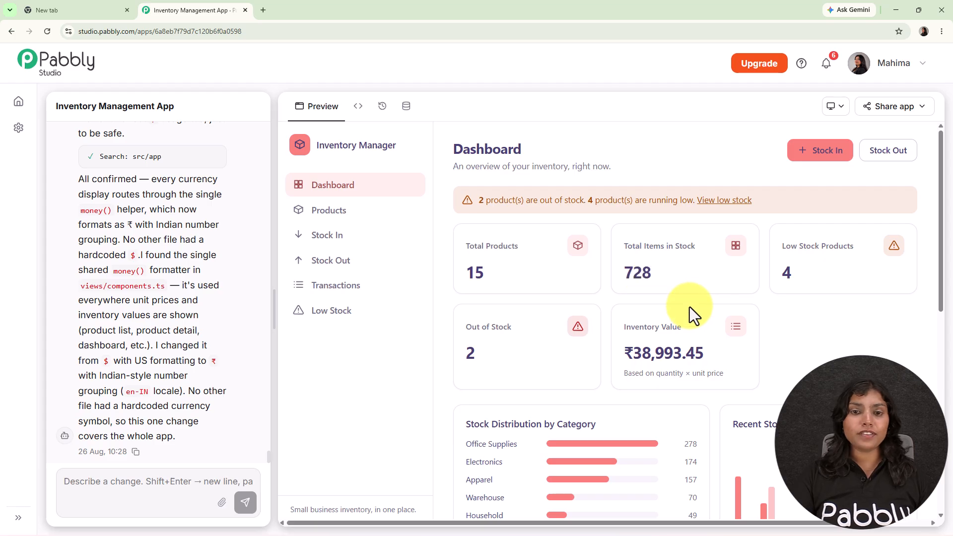
pyautogui.scroll(-2, 693, 311)
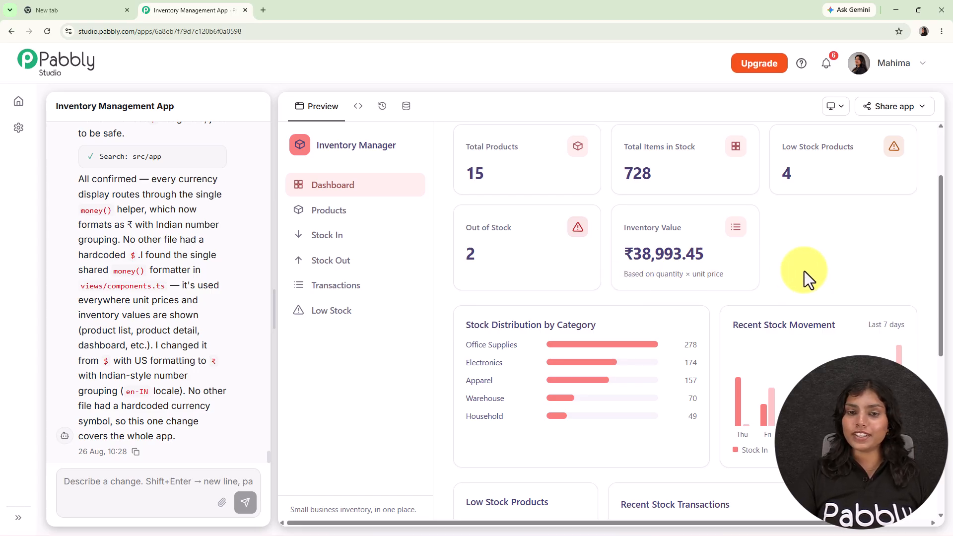
pyautogui.scroll(-7, 806, 266)
pyautogui.scroll(9, 805, 267)
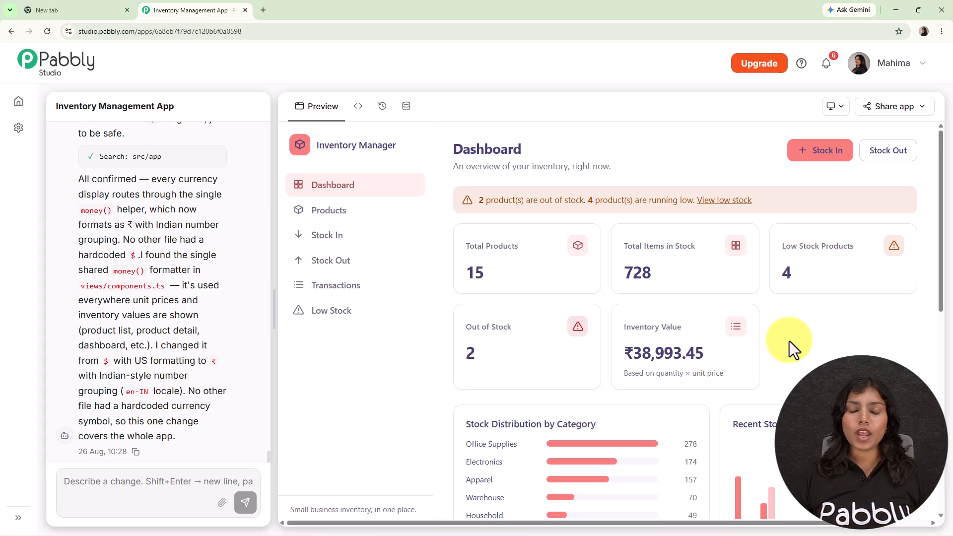
pyautogui.scroll(-3, 785, 328)
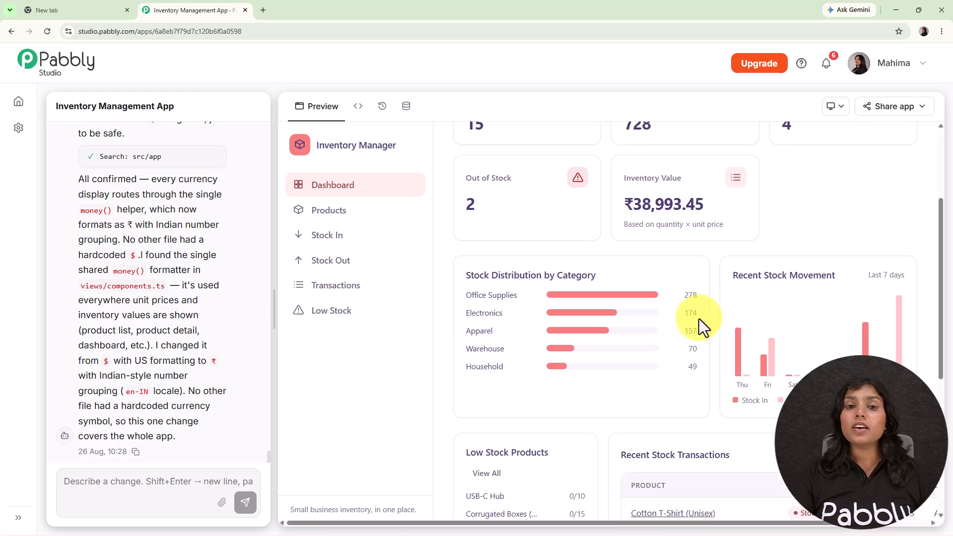
pyautogui.scroll(-1, 699, 318)
pyautogui.scroll(-1, 686, 340)
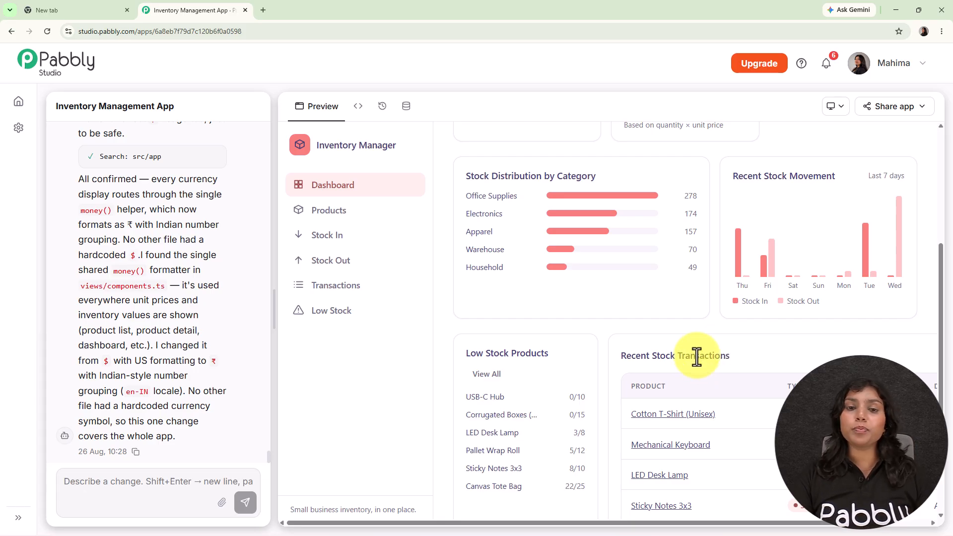
pyautogui.scroll(-1, 697, 357)
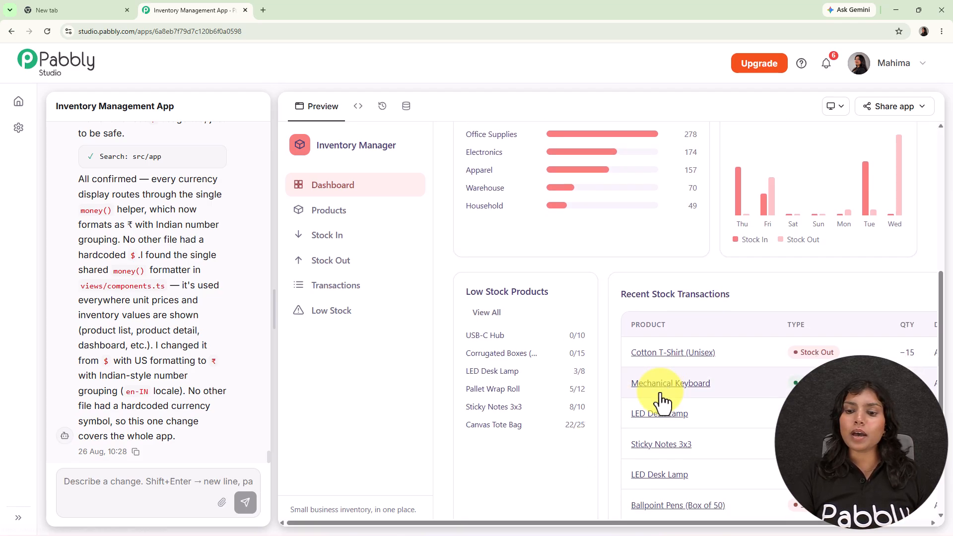
pyautogui.scroll(-3, 657, 400)
pyautogui.scroll(5, 736, 250)
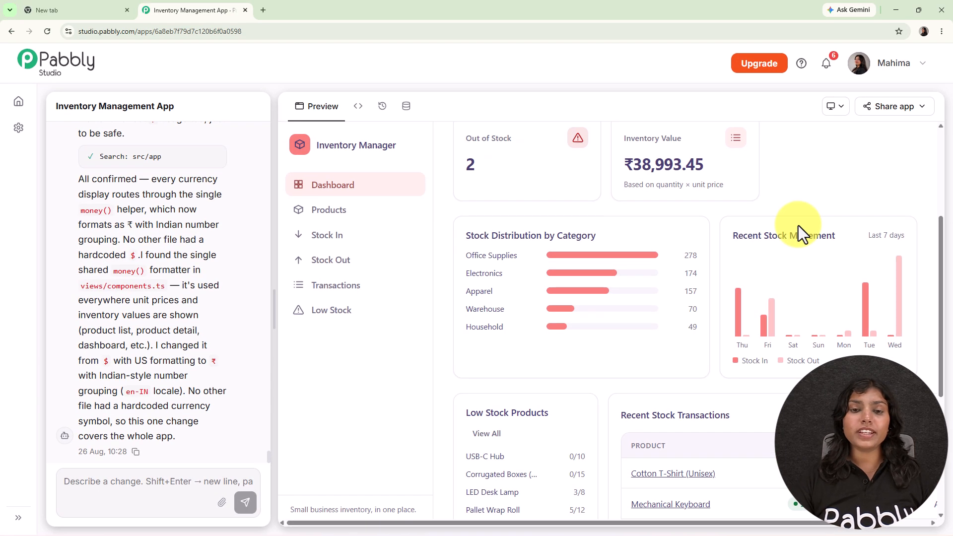
pyautogui.scroll(-3, 798, 225)
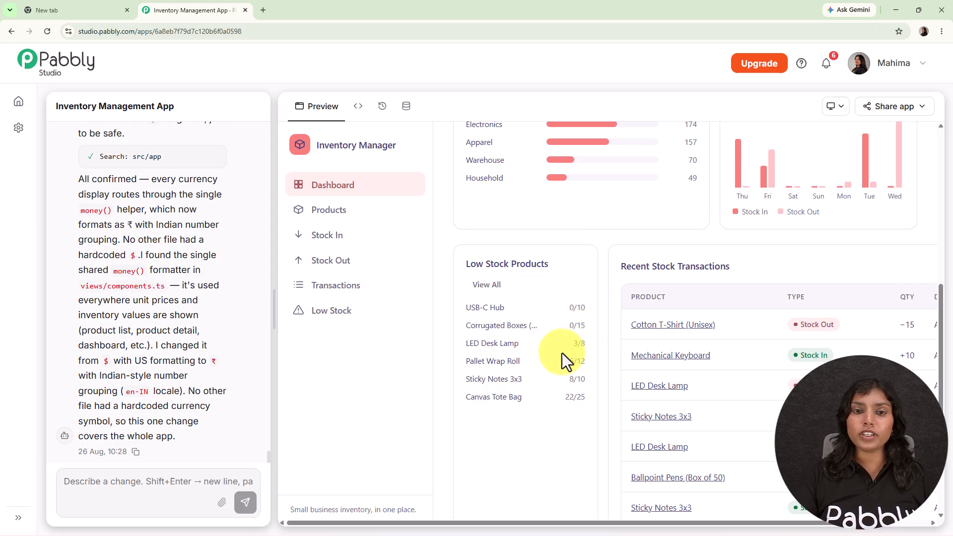
# Step: Look through the Products page and add a Bluetooth Speaker with SKU 654321, category Electronics, quantity 70, minimum stock level 20 and unit price 1000
pyautogui.scroll(-2, 561, 353)
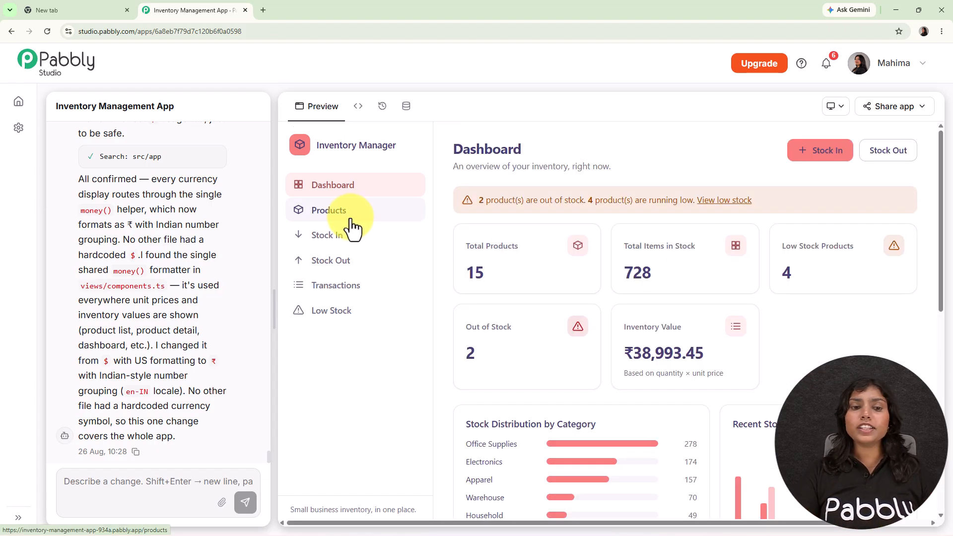
pyautogui.click(351, 218)
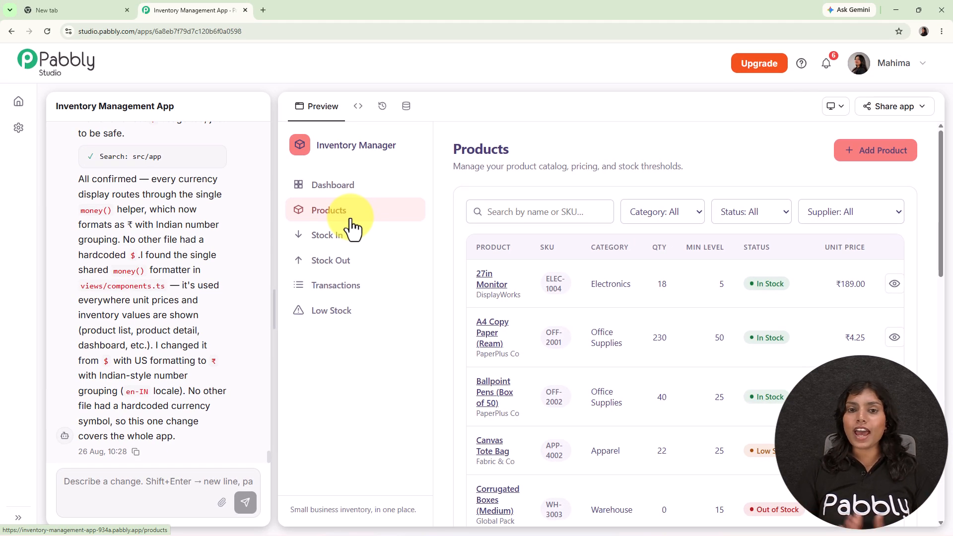
pyautogui.scroll(-5, 651, 359)
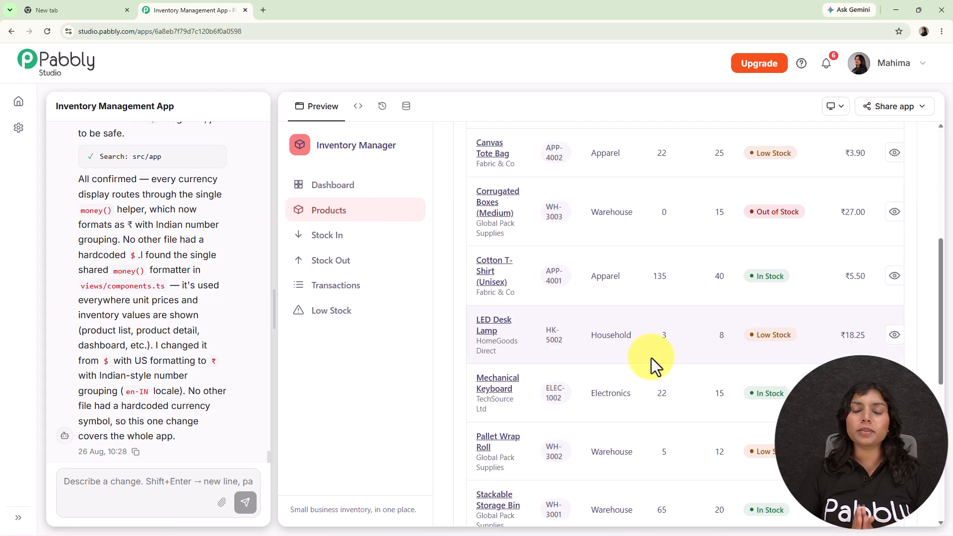
pyautogui.scroll(5, 697, 336)
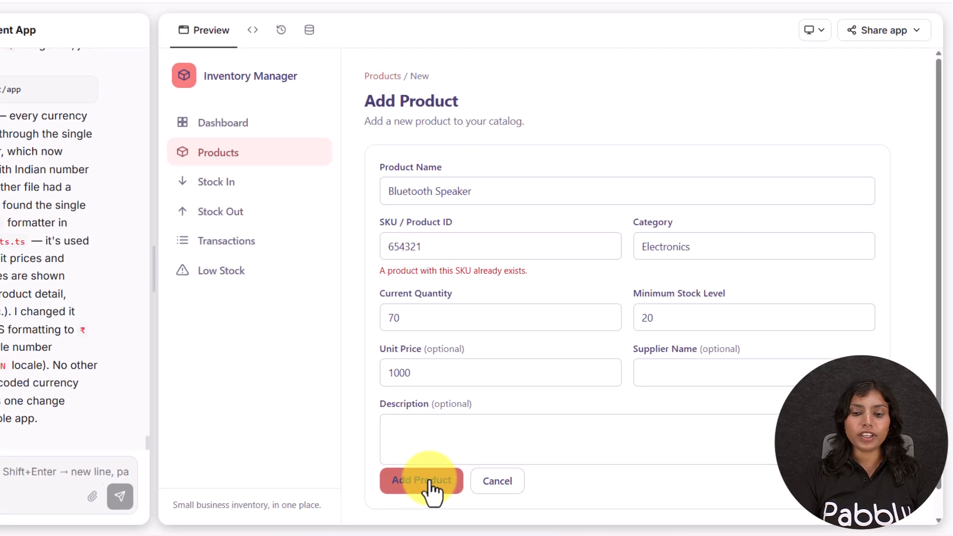
pyautogui.click(405, 480)
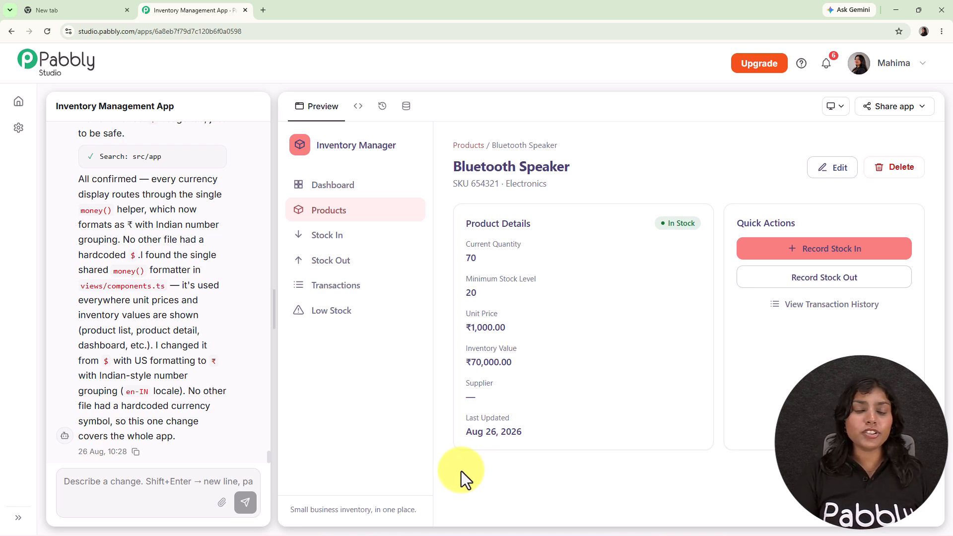
# Step: Record 50 incoming units of Canvas Tote Bag dated Aug 27, 2026, and a removal of 10 Cotton T-Shirt (Unisex) units
pyautogui.click(339, 238)
pyautogui.scroll(-1, 797, 316)
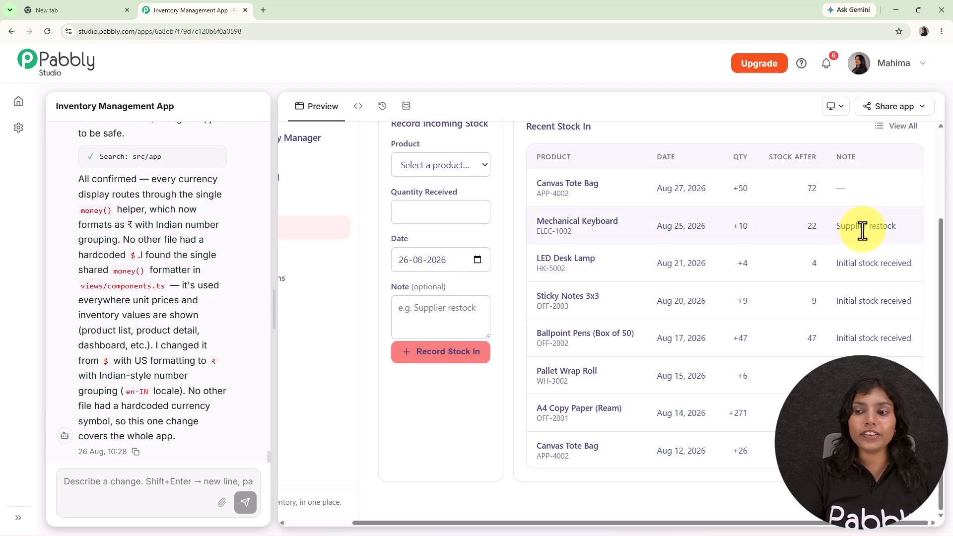
pyautogui.hscroll(-3, 714, 396)
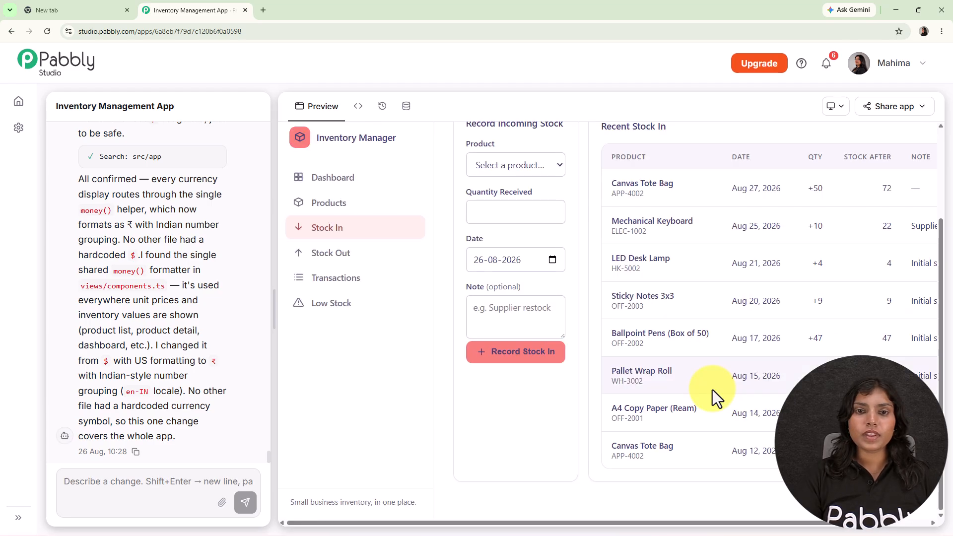
pyautogui.click(356, 256)
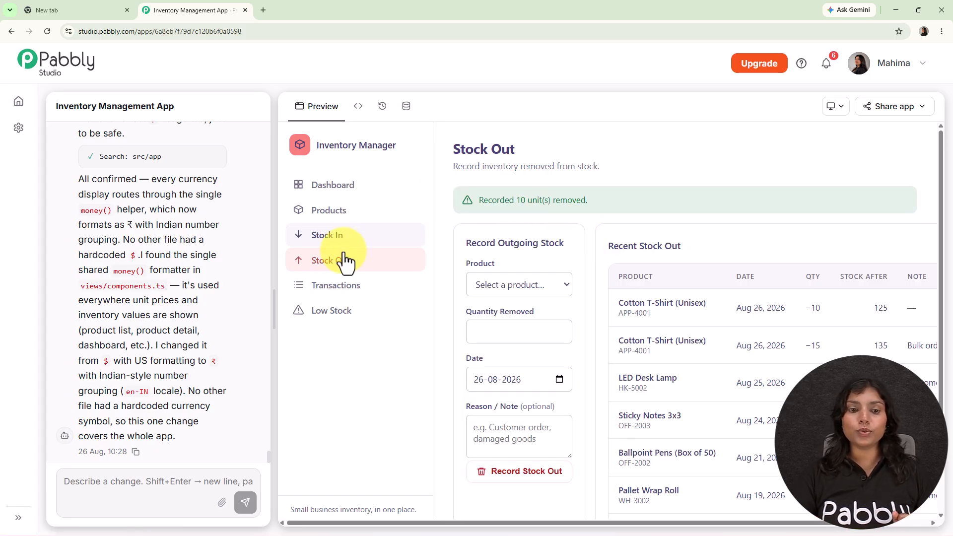
# Step: Review the Transactions page's filters and stock movement history, and open the Low Stock page
pyautogui.click(343, 289)
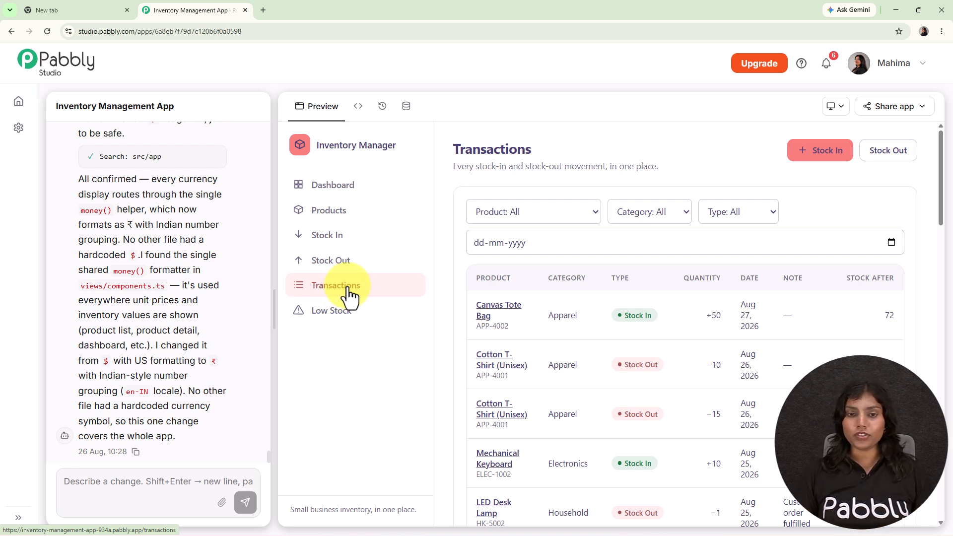
pyautogui.scroll(-3, 646, 268)
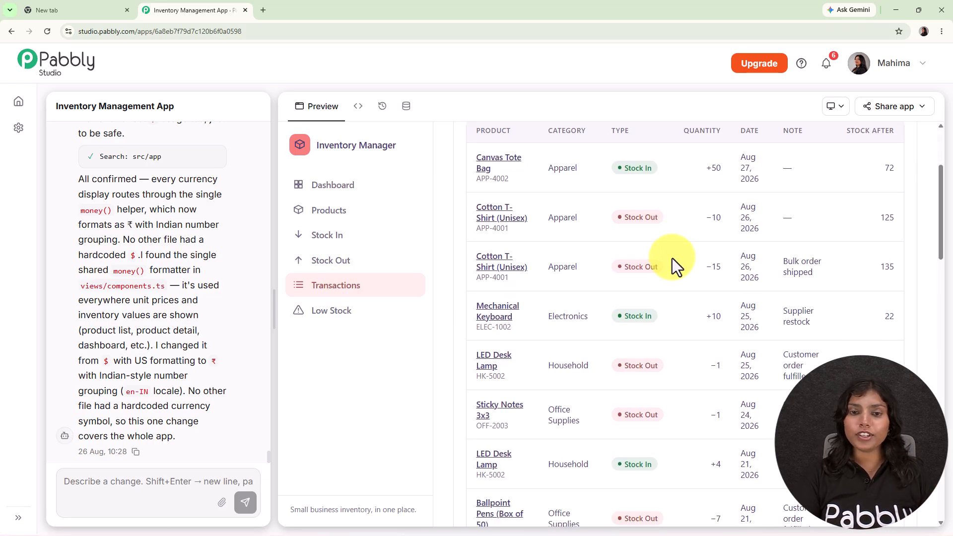
pyautogui.scroll(3, 692, 262)
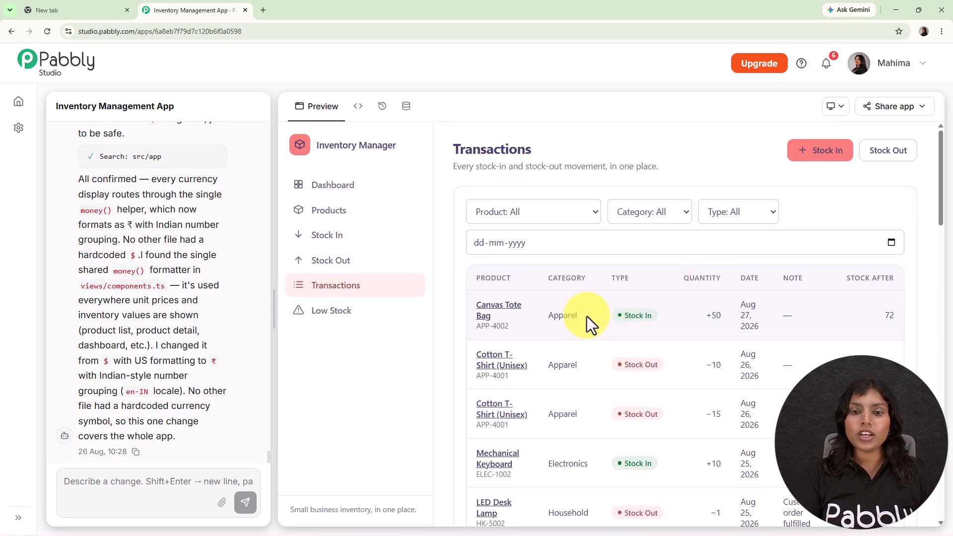
pyautogui.scroll(-5, 699, 317)
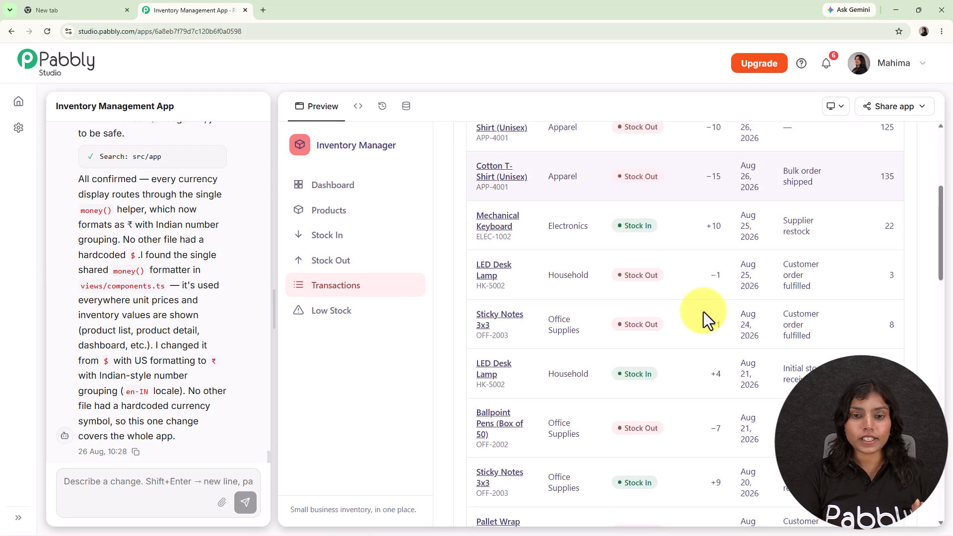
pyautogui.scroll(5, 702, 319)
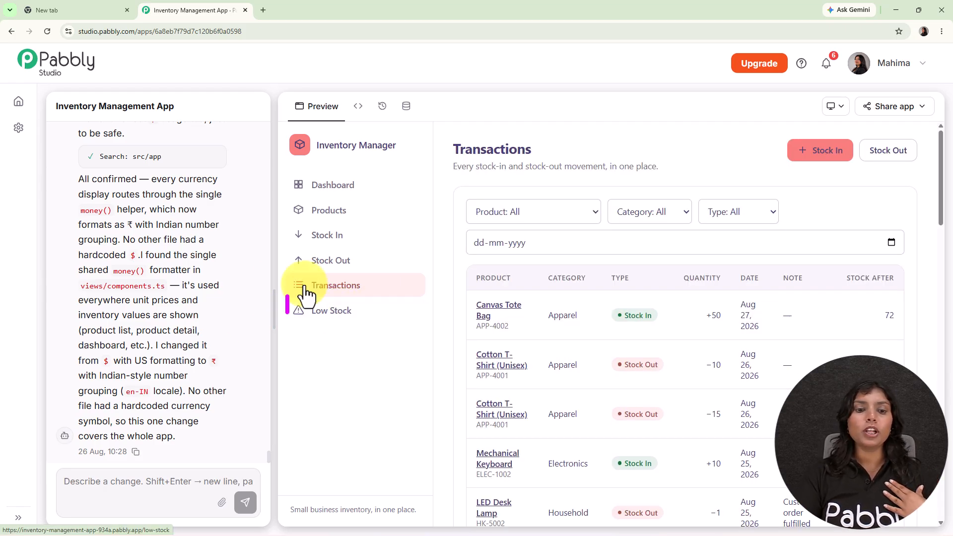
pyautogui.click(369, 314)
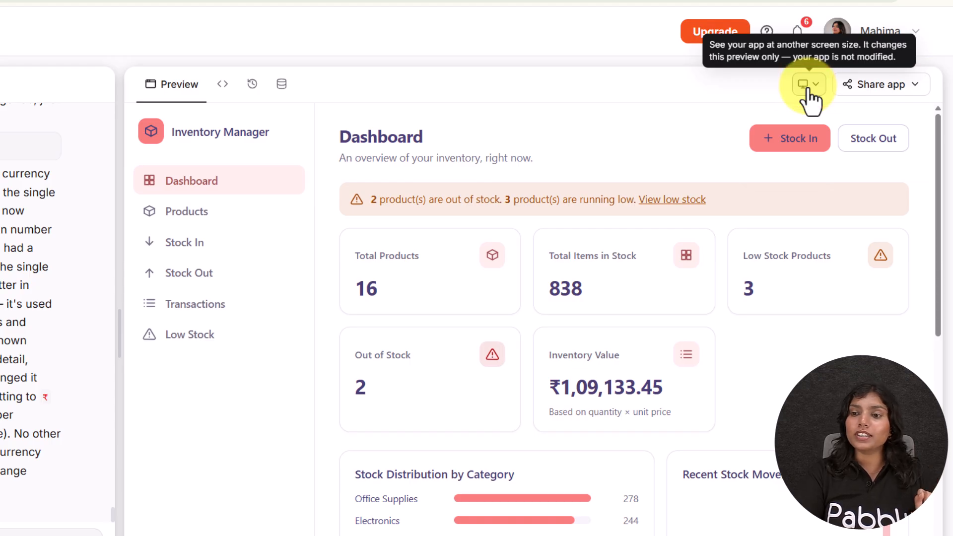
# Step: Preview the app's Dashboard at Tablet and Mobile screen sizes, and return the preview to Desktop
pyautogui.click(808, 86)
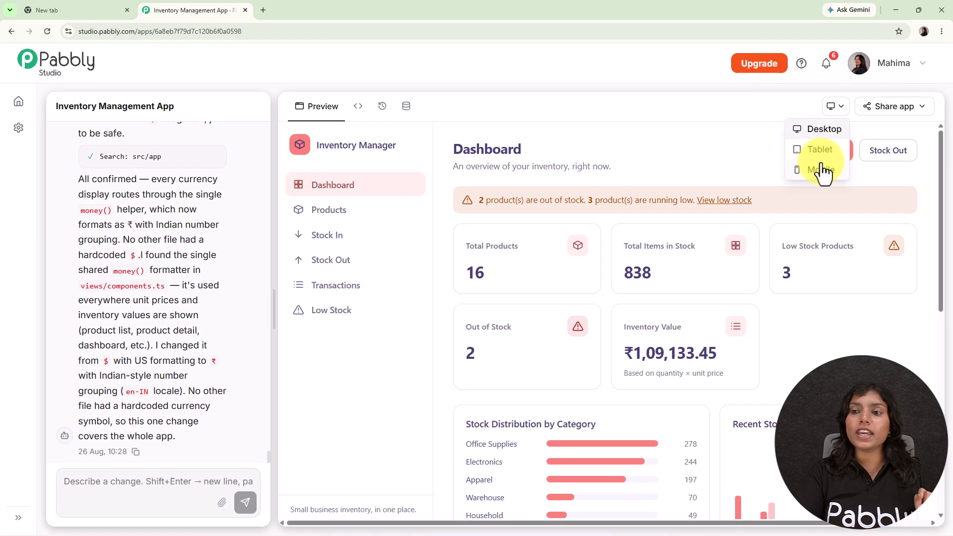
pyautogui.click(808, 147)
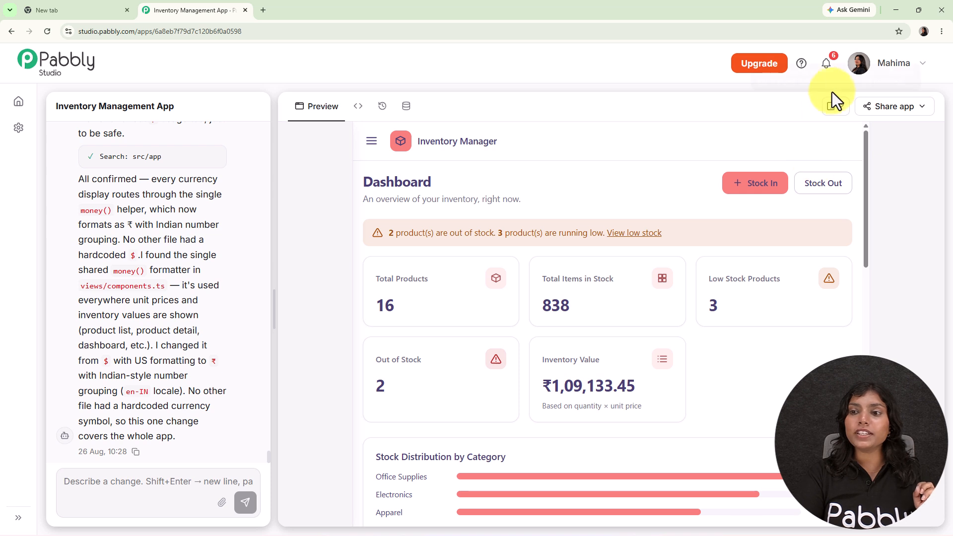
pyautogui.click(832, 106)
pyautogui.click(821, 169)
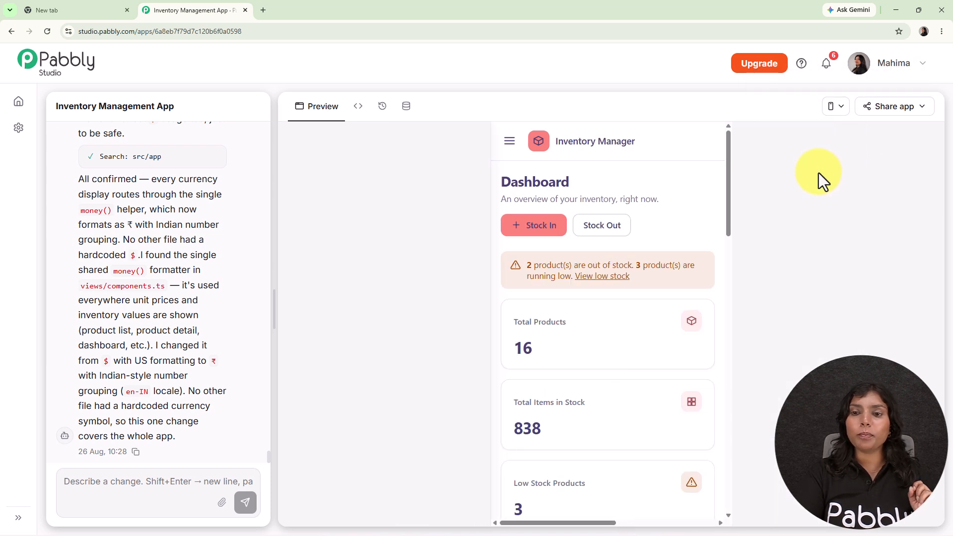
pyautogui.click(837, 110)
pyautogui.click(843, 125)
# Step: Open the published app from its public share link to view the live Dashboard, and return to the builder
pyautogui.click(888, 106)
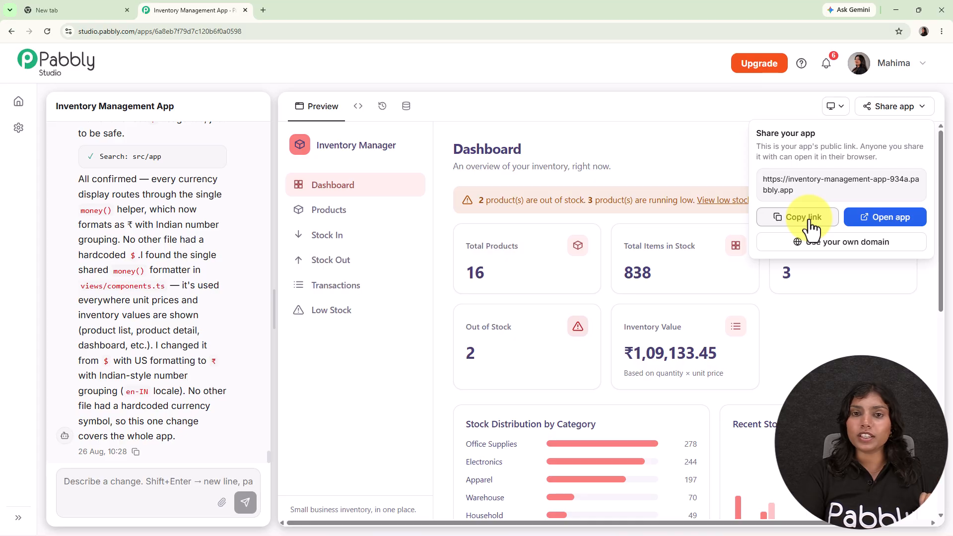
pyautogui.click(882, 219)
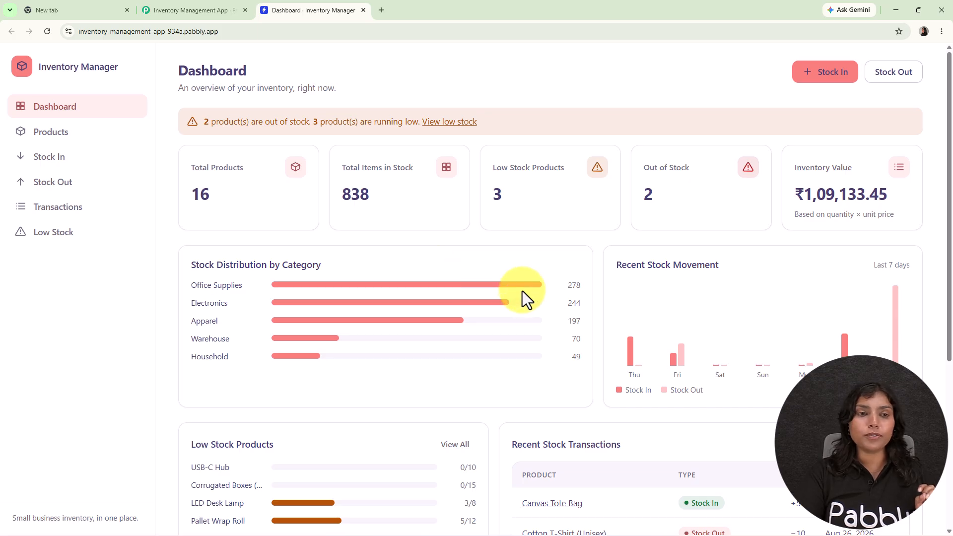
pyautogui.click(212, 10)
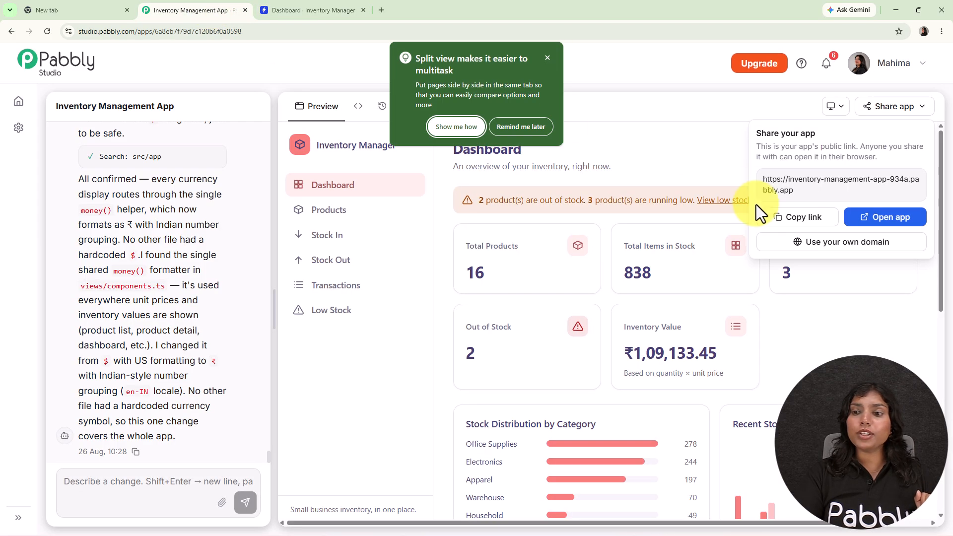